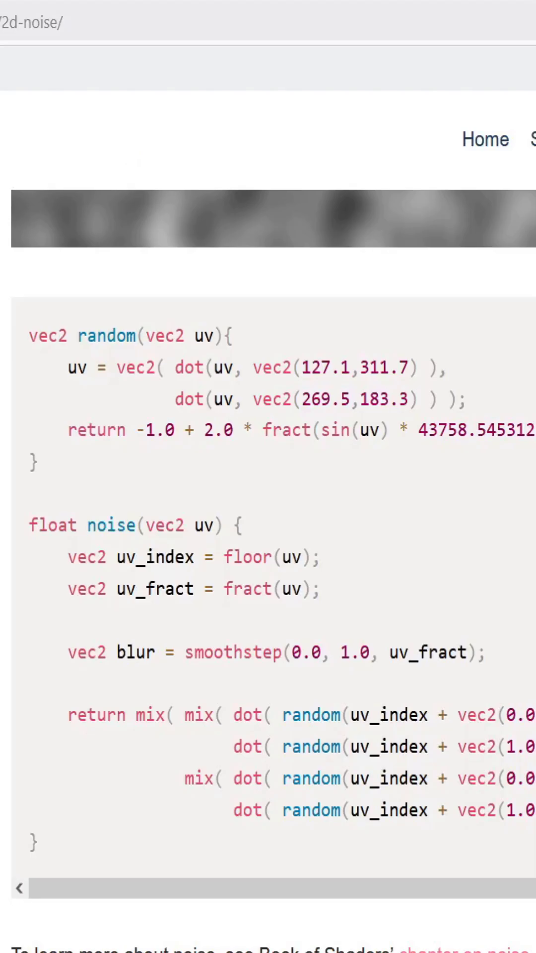
Select the random() and noise() Perlin noise code on the Godot Shaders 2D noise page.
{"action": "mouse_move", "coordinate": [418, 858]}
{"action": "left_mouse_down"}
{"action": "mouse_move", "coordinate": [291, 712]}
{"action": "mouse_move", "coordinate": [25, 347]}
{"action": "left_mouse_up"}
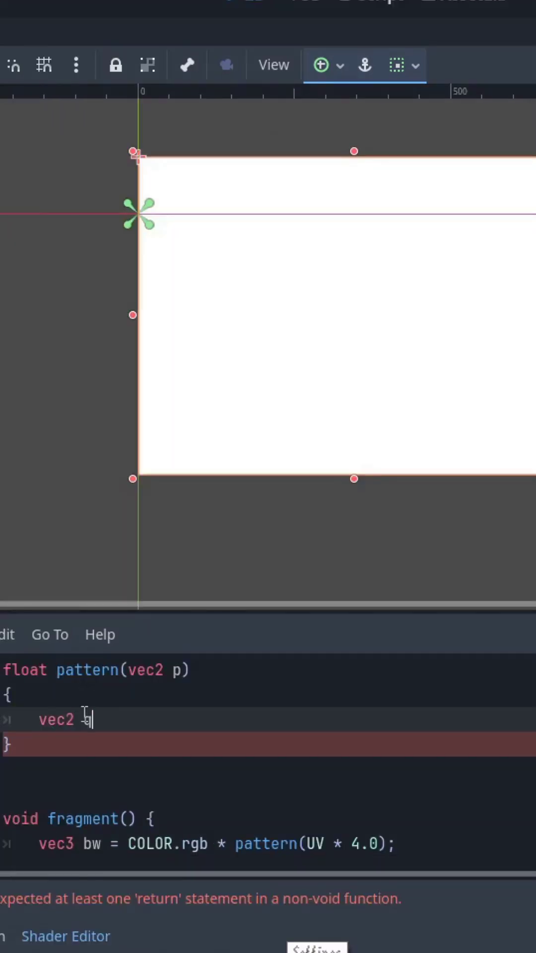
{"action": "type", "text": " = vec2(noise(p),"}
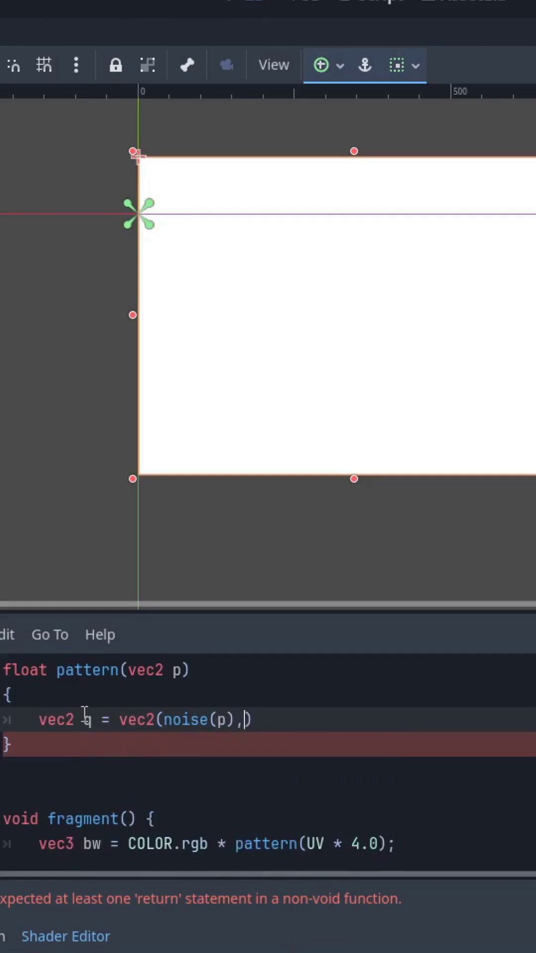
{"action": "type", "text": " noise(p)"}
Add the return noise(p + q); line below the q vector in pattern().
{"action": "key", "text": "Return"}
{"action": "key", "text": "Return"}
{"action": "type", "text": "re"}
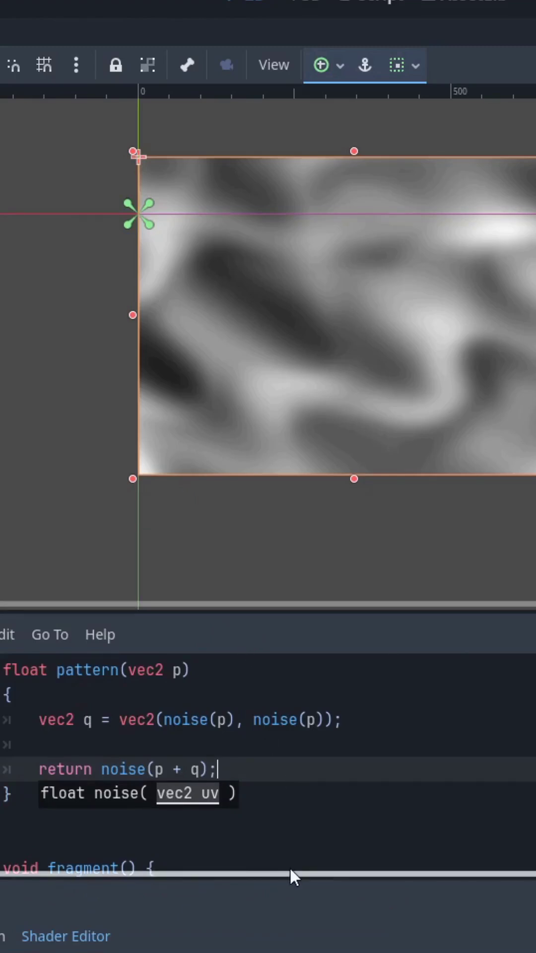
Change the return to noise(p + q * 4.0 + TIME / 2.0) and save to refresh the preview.
{"action": "key", "text": "Left"}
{"action": "key", "text": "Left"}
{"action": "type", "text": ".0"}
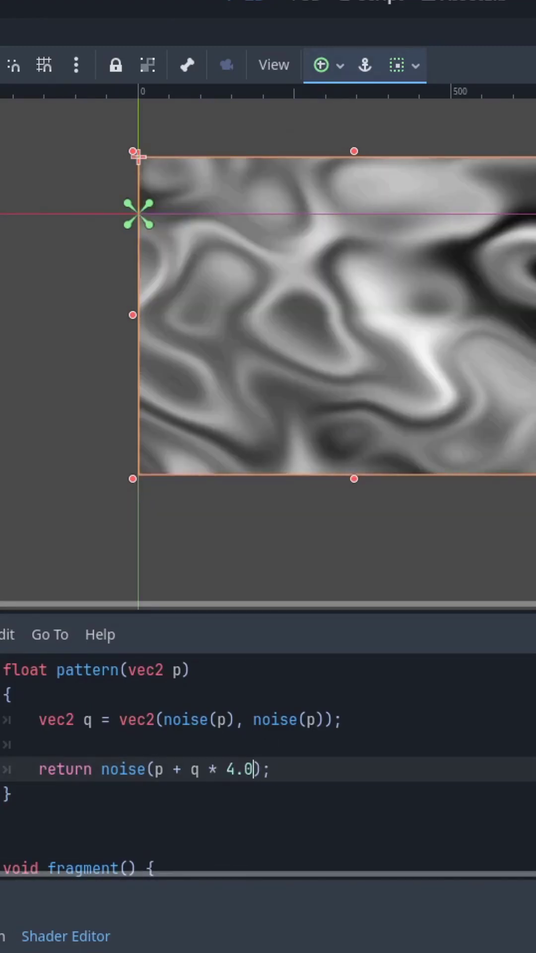
{"action": "type", "text": "0"}
{"action": "key", "text": "ctrl+s"}
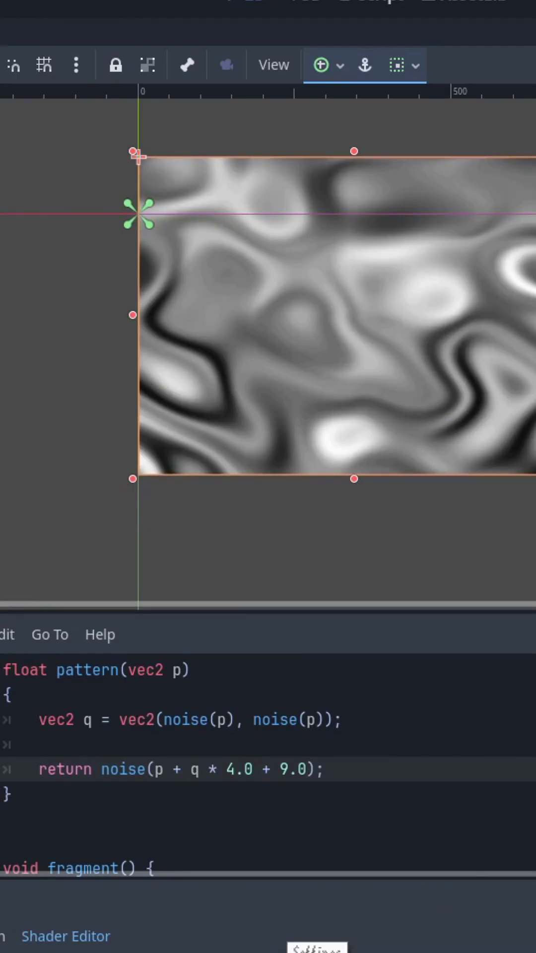
{"action": "type", "text": "/ "}
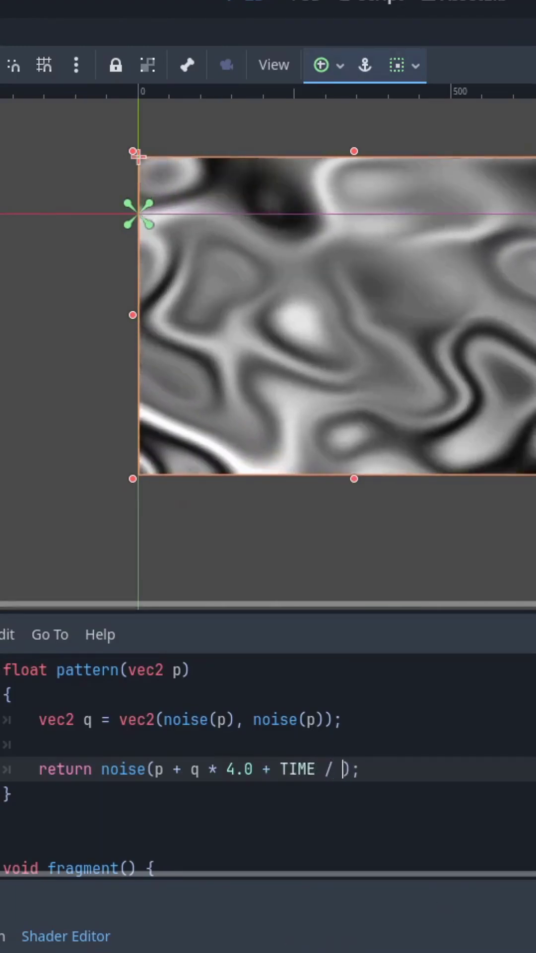
{"action": "type", "text": "4.0"}
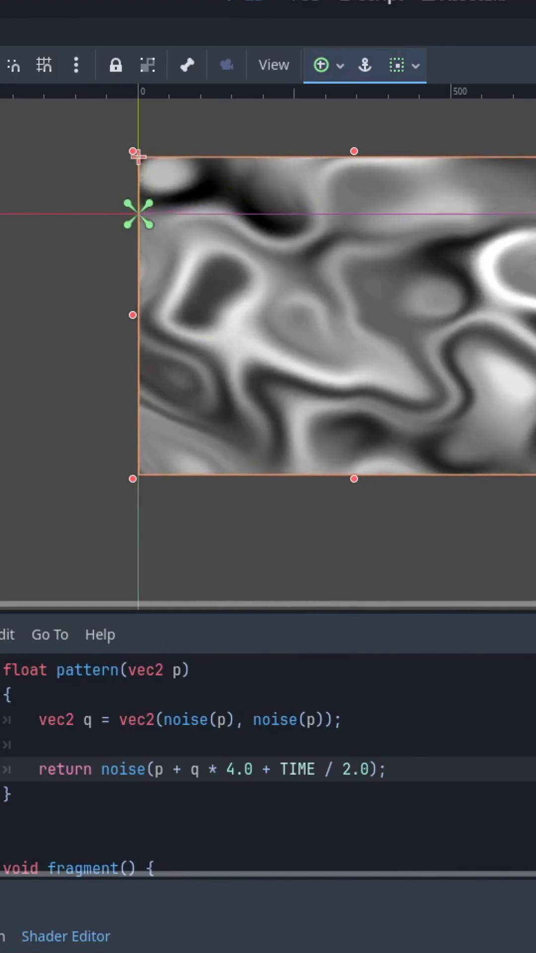
{"action": "type", "text": ", 0, 1);"}
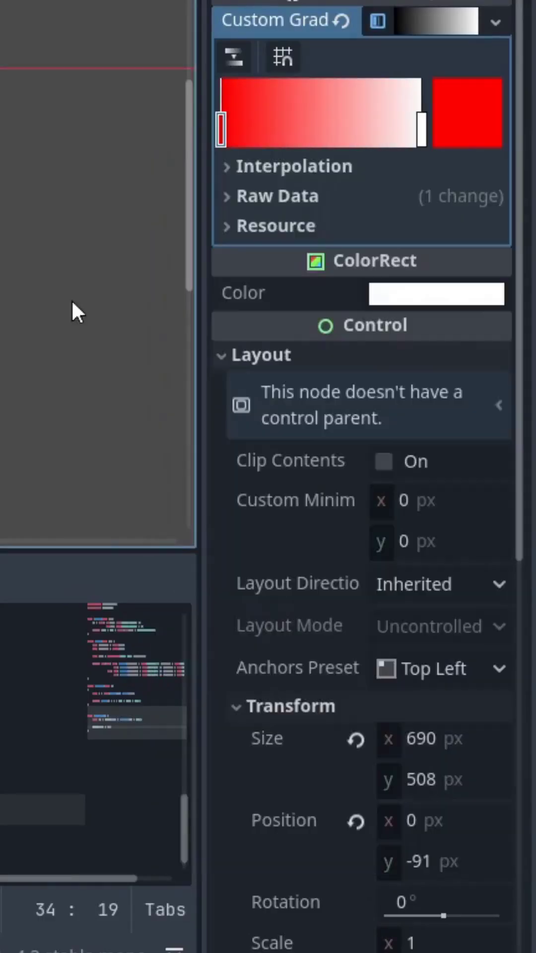
Recolour the Inspector gradient stops, setting red to zero for cyan and picking green.
{"action": "double_click", "coordinate": [420, 128]}
{"action": "left_click_drag", "start_coordinate": [272, 600], "coordinate": [187, 600]}
{"action": "left_click", "coordinate": [421, 145]}
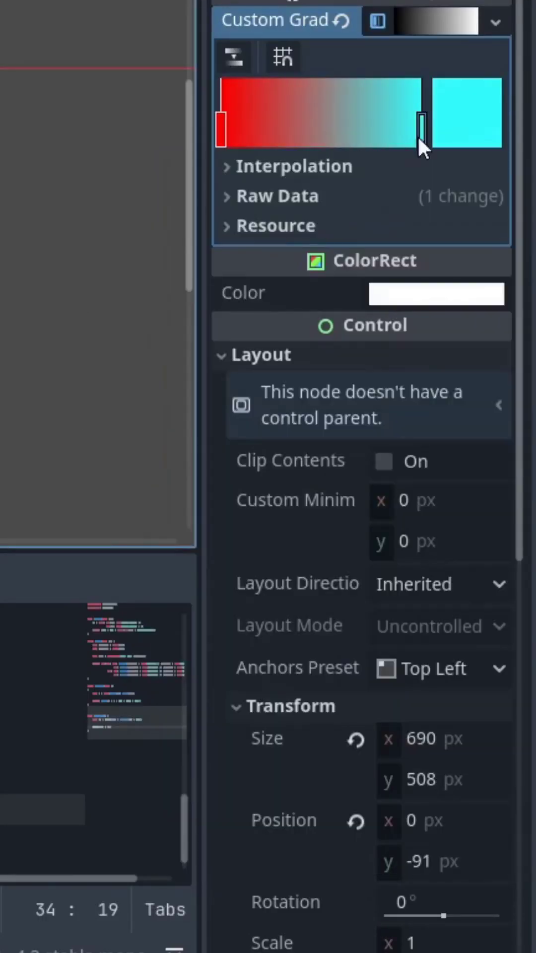
{"action": "left_click", "coordinate": [450, 137]}
{"action": "left_click", "coordinate": [228, 440]}
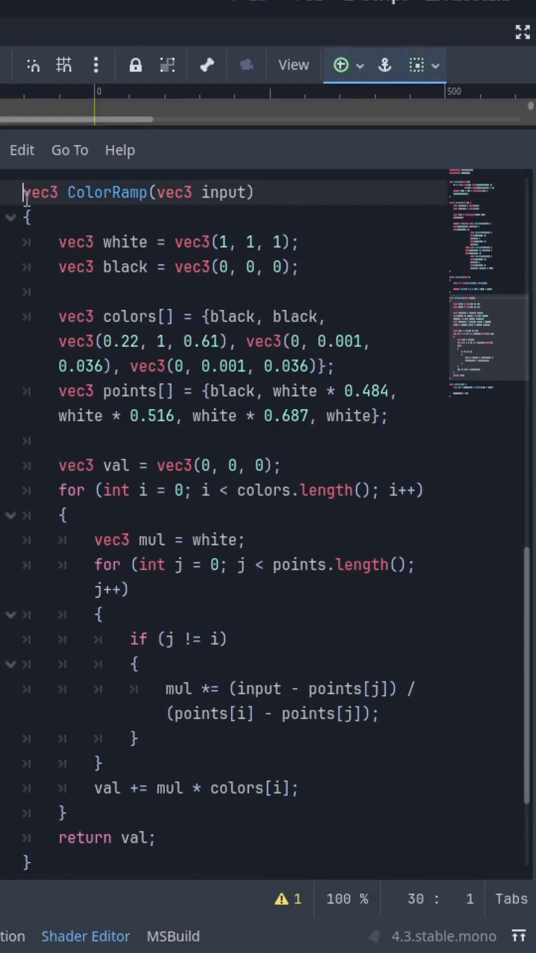
Paste the ColorRamp() function into the shader and set COLOR.rgb = ColorRamp(bw).
{"action": "mouse_move", "coordinate": [24, 192]}
{"action": "left_mouse_down"}
{"action": "mouse_move", "coordinate": [21, 674]}
{"action": "mouse_move", "coordinate": [99, 871]}
{"action": "left_mouse_up"}
{"action": "left_click", "coordinate": [99, 870]}
{"action": "left_click_drag", "start_coordinate": [355, 142], "coordinate": [355, 620]}
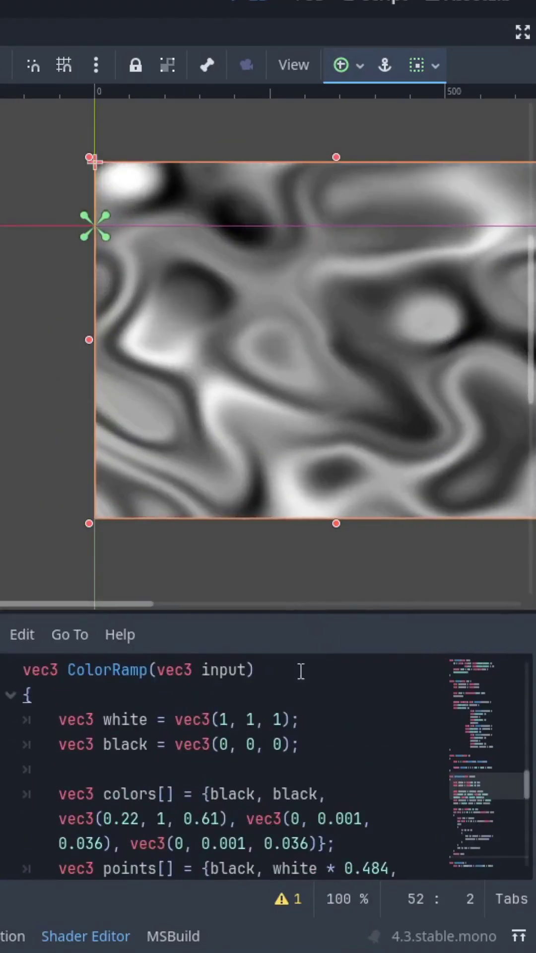
{"action": "scroll", "coordinate": [297, 672], "scroll_direction": "down", "scroll_amount": 9}
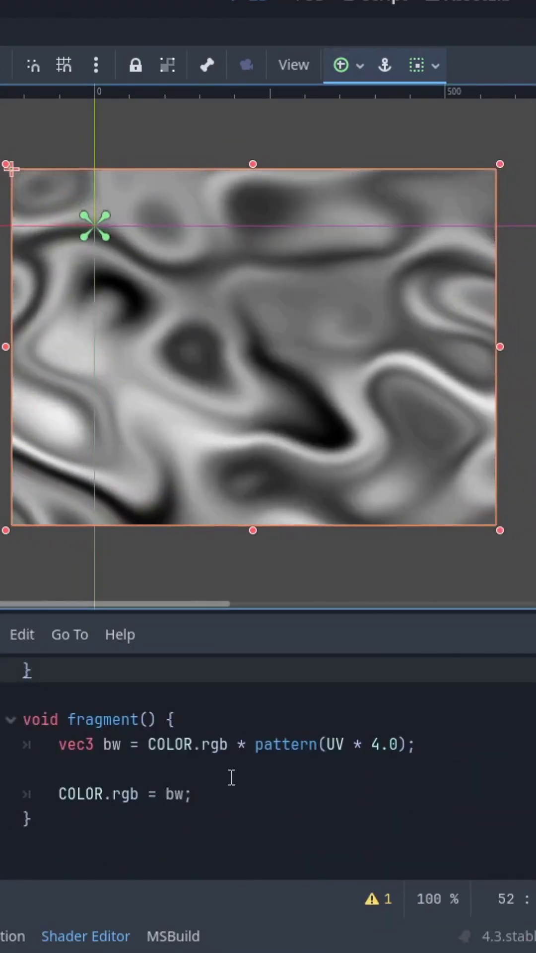
{"action": "left_click", "coordinate": [186, 794]}
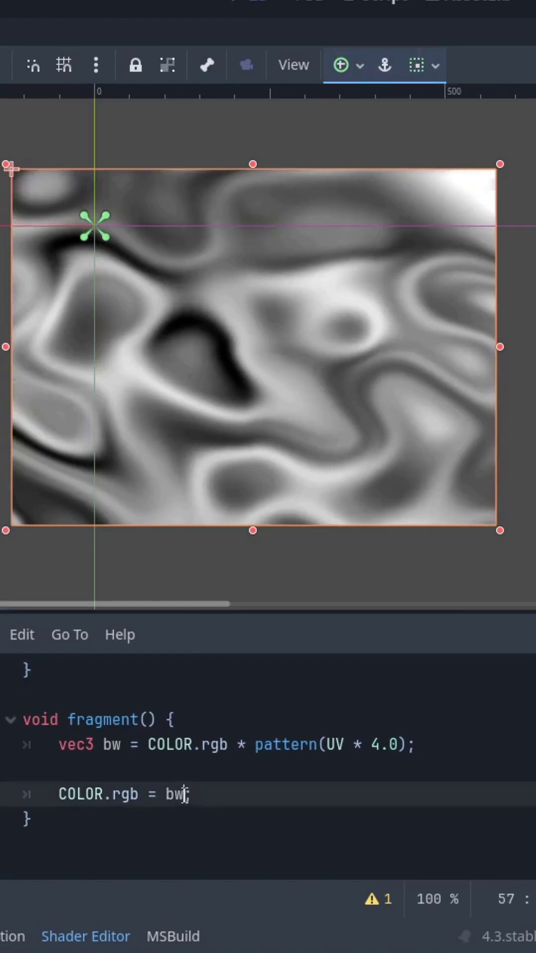
{"action": "type", "text": "lor"}
{"action": "key", "text": "Tab"}
{"action": "scroll", "coordinate": [459, 748], "scroll_direction": "up", "scroll_amount": 9}
{"action": "left_click", "coordinate": [58, 774]}
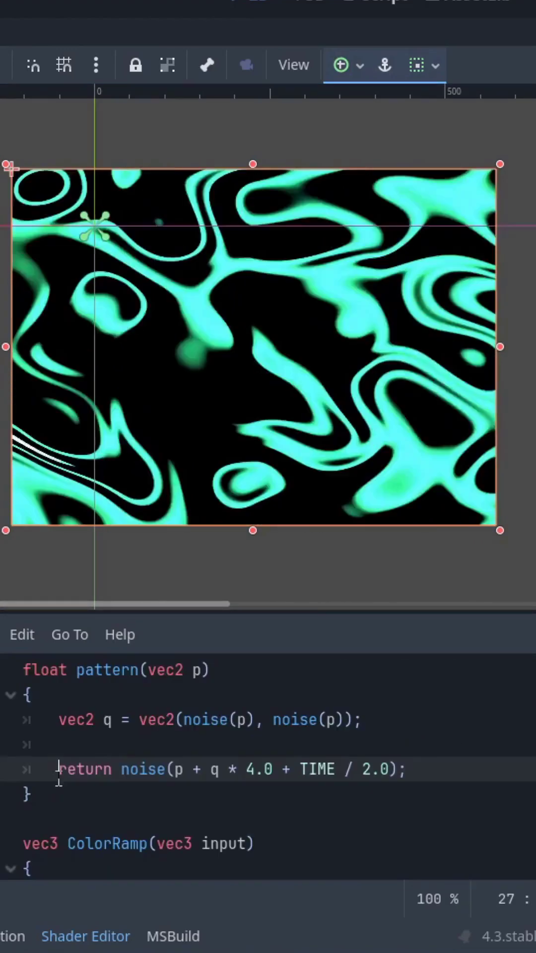
Add vec2 r = vec2(noise(p + q * 4.0), noise(p + q * 4.0)) above the return.
{"action": "key", "text": "ctrl+c"}
{"action": "key", "text": "Home"}
{"action": "key", "text": "Return"}
{"action": "key", "text": "Return"}
{"action": "key", "text": "Up"}
{"action": "type", "text": "vec2 r ="}
{"action": "key", "text": "ctrl+v"}
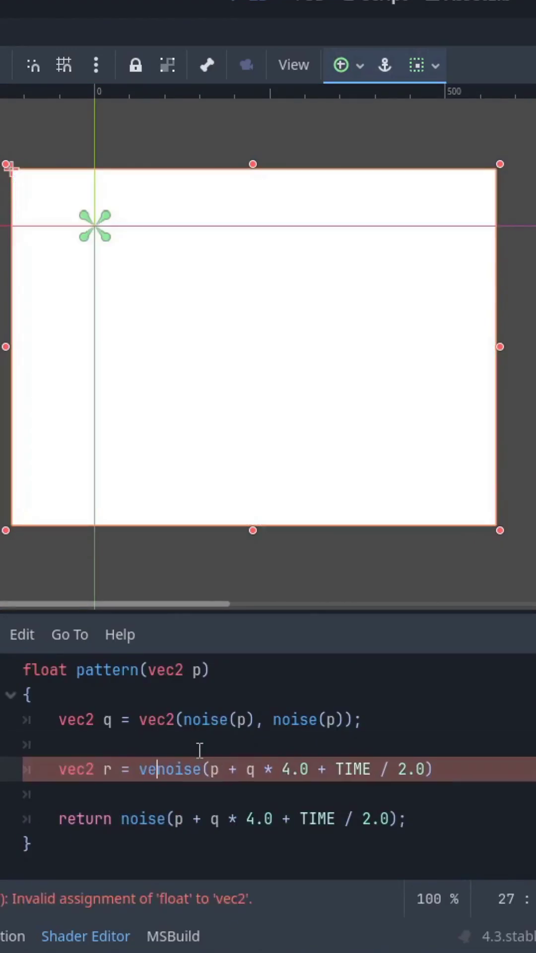
{"action": "type", "text": "c2("}
{"action": "key", "text": "End"}
{"action": "type", "text": ",)"}
{"action": "key", "text": "Right"}
{"action": "key", "text": "Right"}
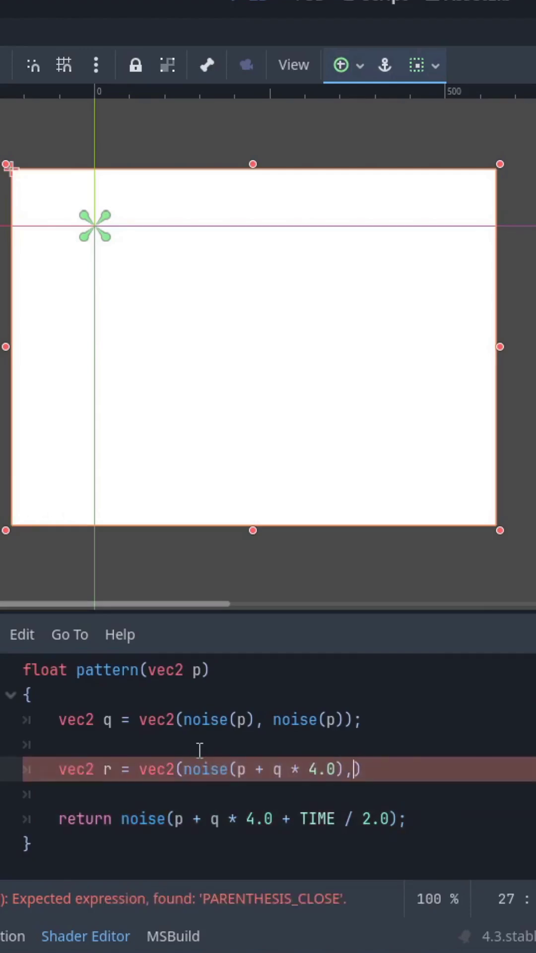
{"action": "key", "text": "ctrl+v"}
{"action": "key", "text": "End"}
{"action": "type", "text": ";"}
{"action": "key", "text": "Up"}
{"action": "key", "text": "Up"}
{"action": "key", "text": "Up"}
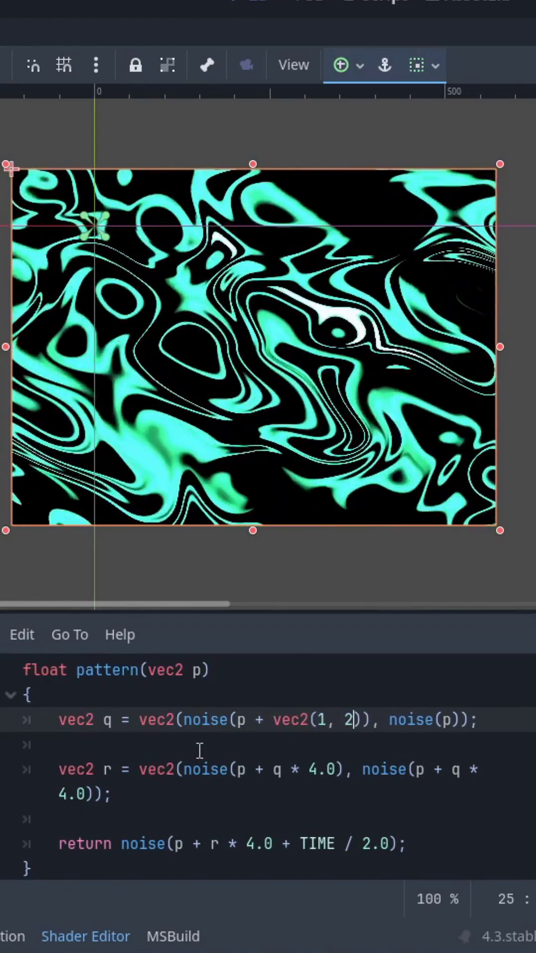
{"action": "type", "text": "+ vec2(8, 8"}
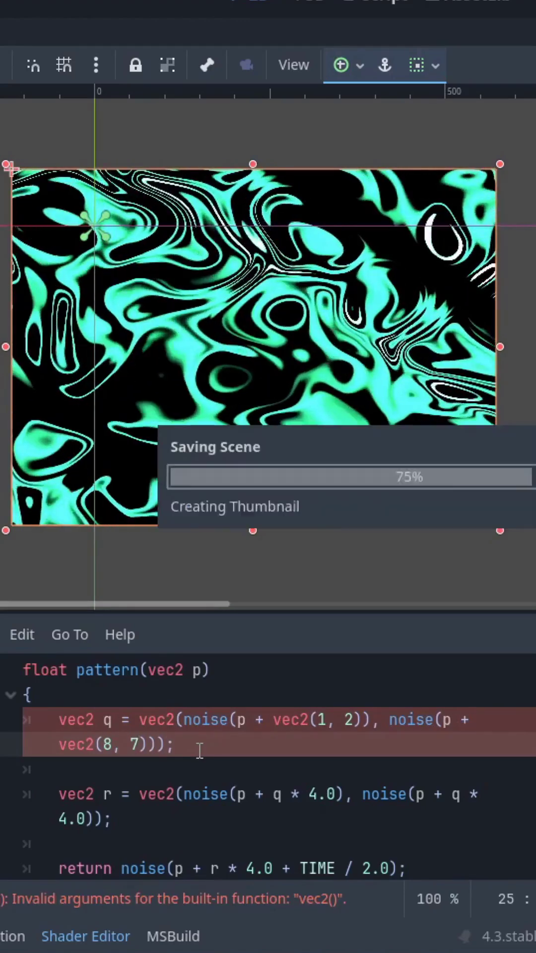
Add a second pattern sample in fragment() and sum ColorRamp and ColorRamp2 layers into COLOR.
{"action": "key", "text": "Down"}
{"action": "key", "text": "Down"}
{"action": "key", "text": "Down"}
{"action": "key", "text": "Down"}
{"action": "scroll", "coordinate": [190, 744], "scroll_direction": "down", "scroll_amount": 10}
{"action": "left_click", "coordinate": [180, 742]}
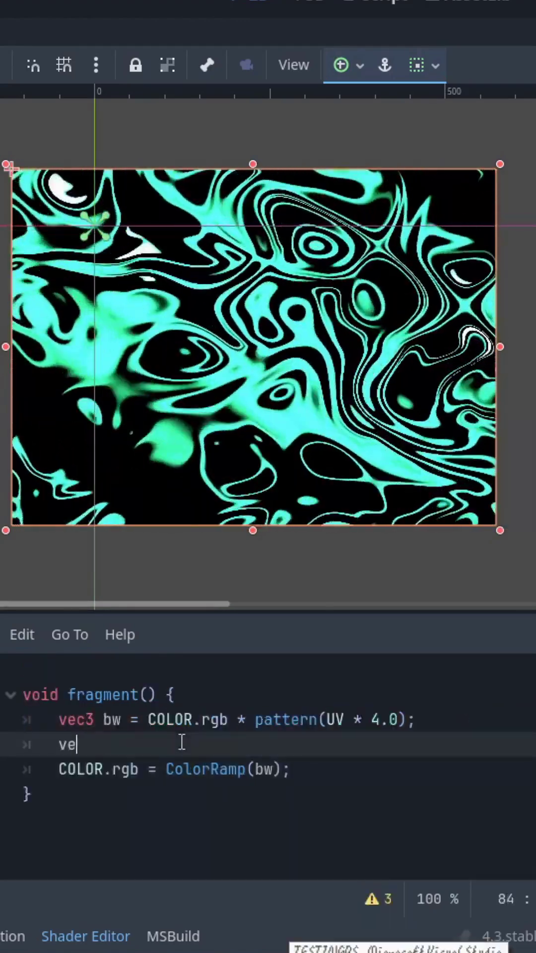
{"action": "type", "text": "(UV * 2"}
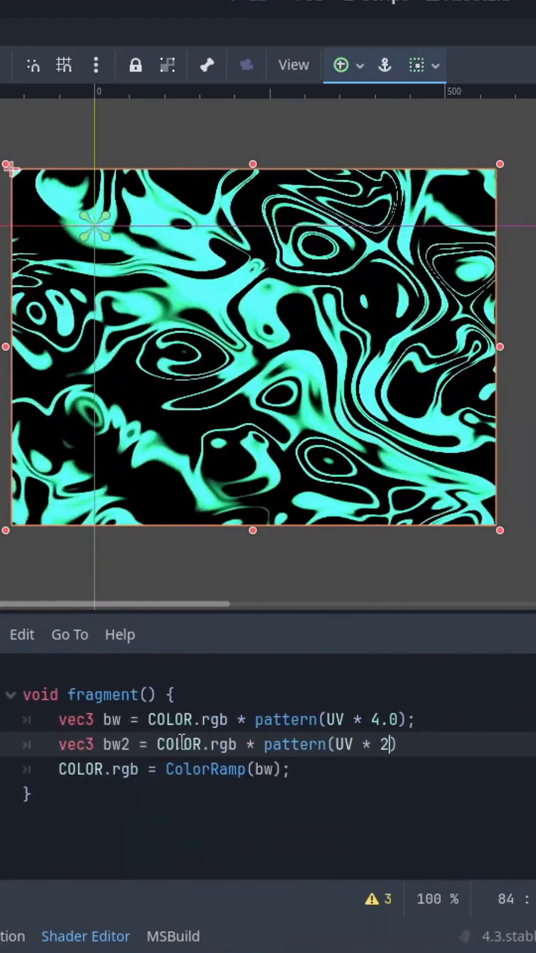
{"action": "type", "text": ".0);"}
{"action": "key", "text": "Return"}
{"action": "key", "text": "Down"}
{"action": "key", "text": "End"}
{"action": "key", "text": "Left"}
{"action": "type", "text": "+ Colo"}
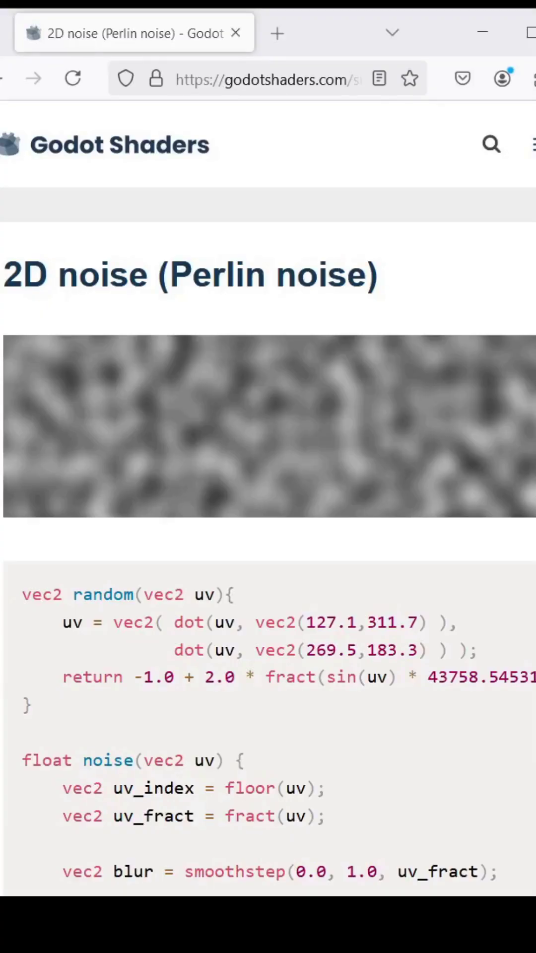
{"action": "scroll", "coordinate": [269, 503], "scroll_direction": "down", "scroll_amount": 3}
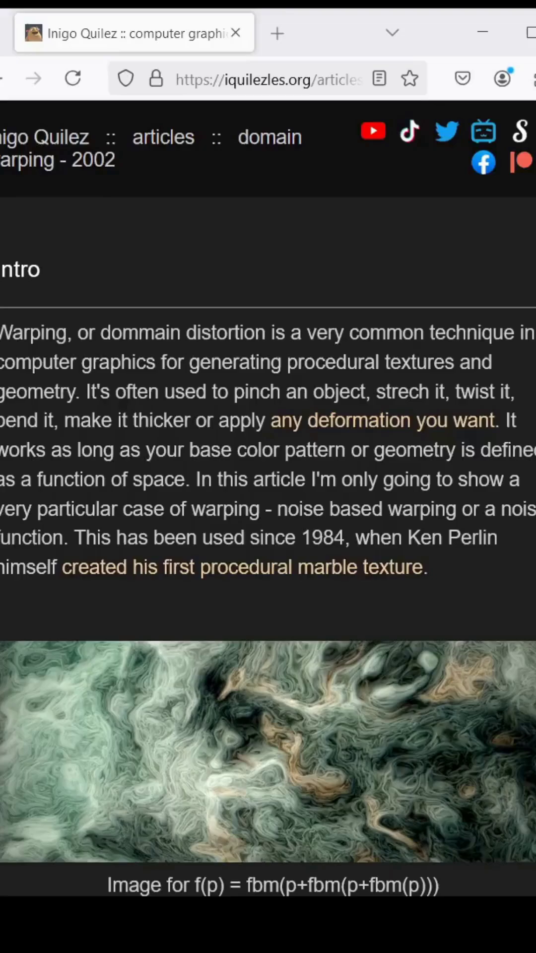
{"action": "scroll", "coordinate": [268, 499], "scroll_direction": "down", "scroll_amount": 3}
{"action": "scroll", "coordinate": [268, 499], "scroll_direction": "down", "scroll_amount": 5}
{"action": "scroll", "coordinate": [268, 499], "scroll_direction": "down", "scroll_amount": 5}
{"action": "scroll", "coordinate": [268, 499], "scroll_direction": "down", "scroll_amount": 5}
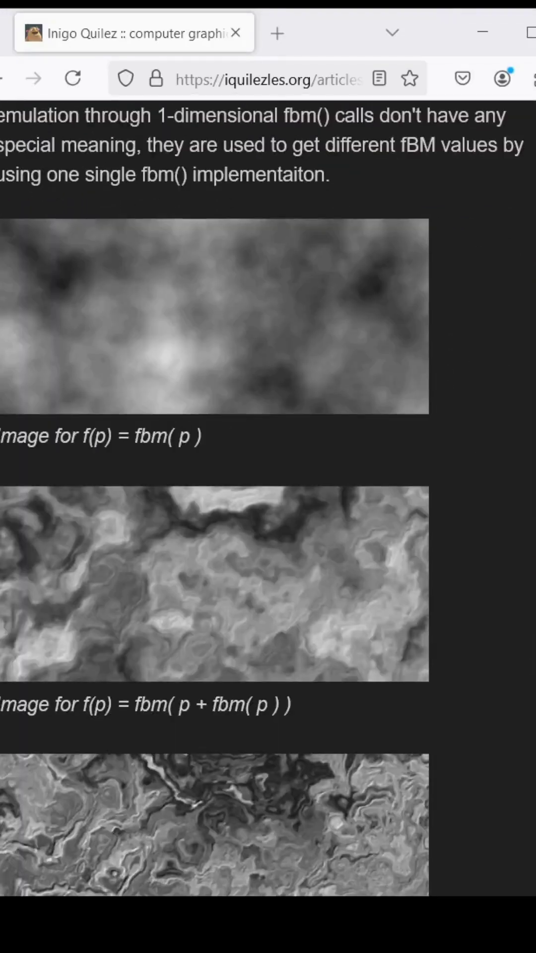
{"action": "scroll", "coordinate": [268, 498], "scroll_direction": "down", "scroll_amount": 5}
{"action": "scroll", "coordinate": [268, 499], "scroll_direction": "down", "scroll_amount": 5}
{"action": "scroll", "coordinate": [268, 498], "scroll_direction": "down", "scroll_amount": 5}
{"action": "scroll", "coordinate": [268, 499], "scroll_direction": "down", "scroll_amount": 5}
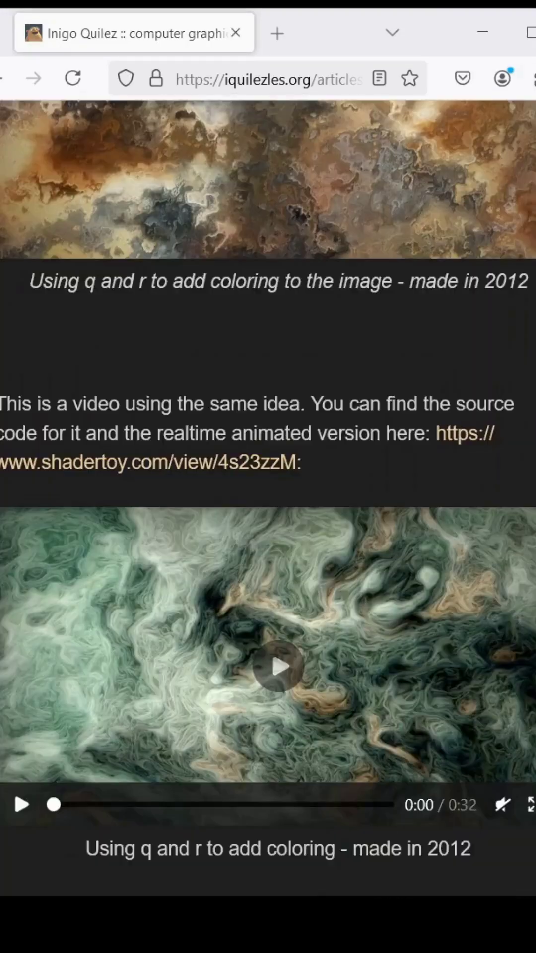